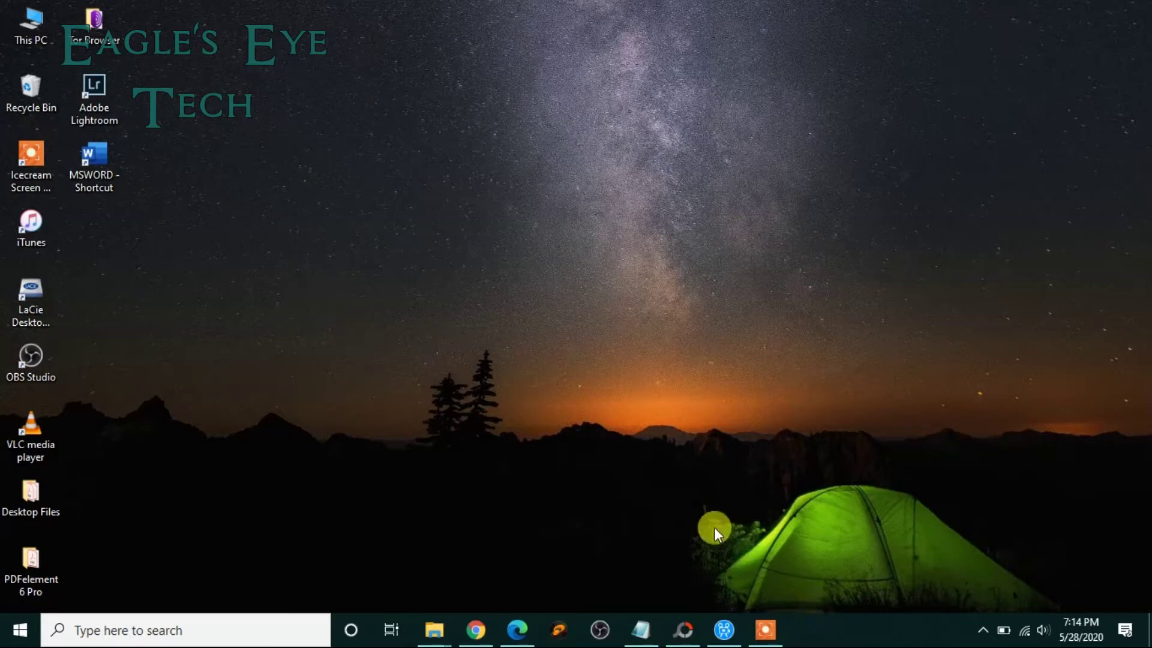
left_click(642, 630)
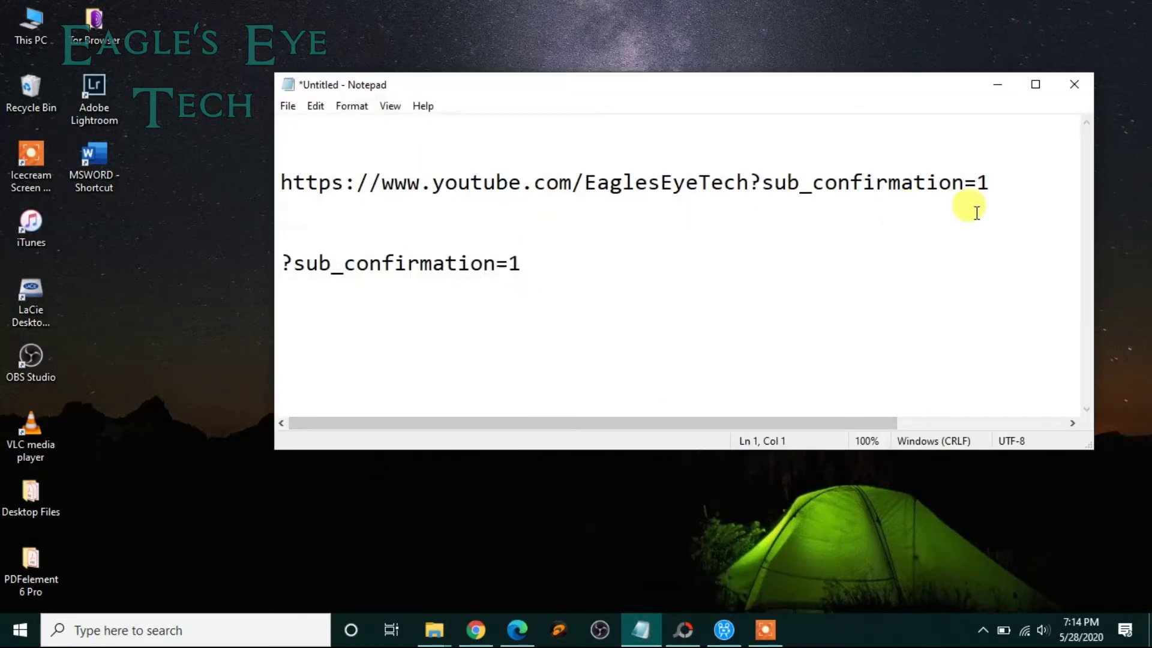
left_click(998, 174)
left_click_drag(980, 180, 282, 177)
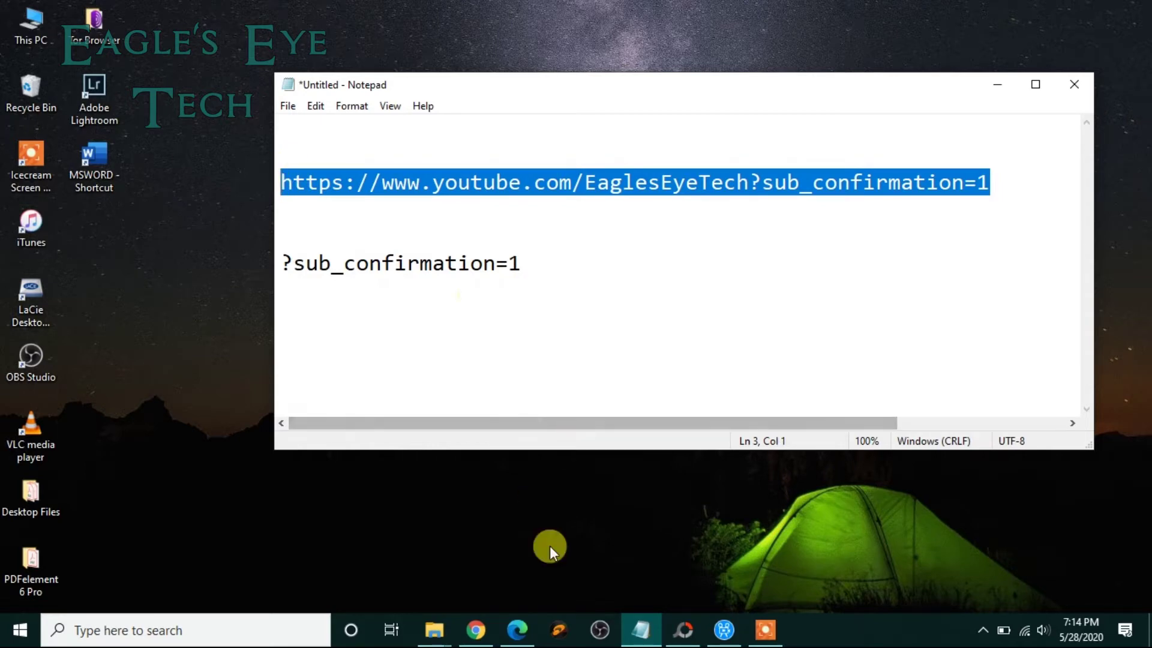
left_click(1000, 79)
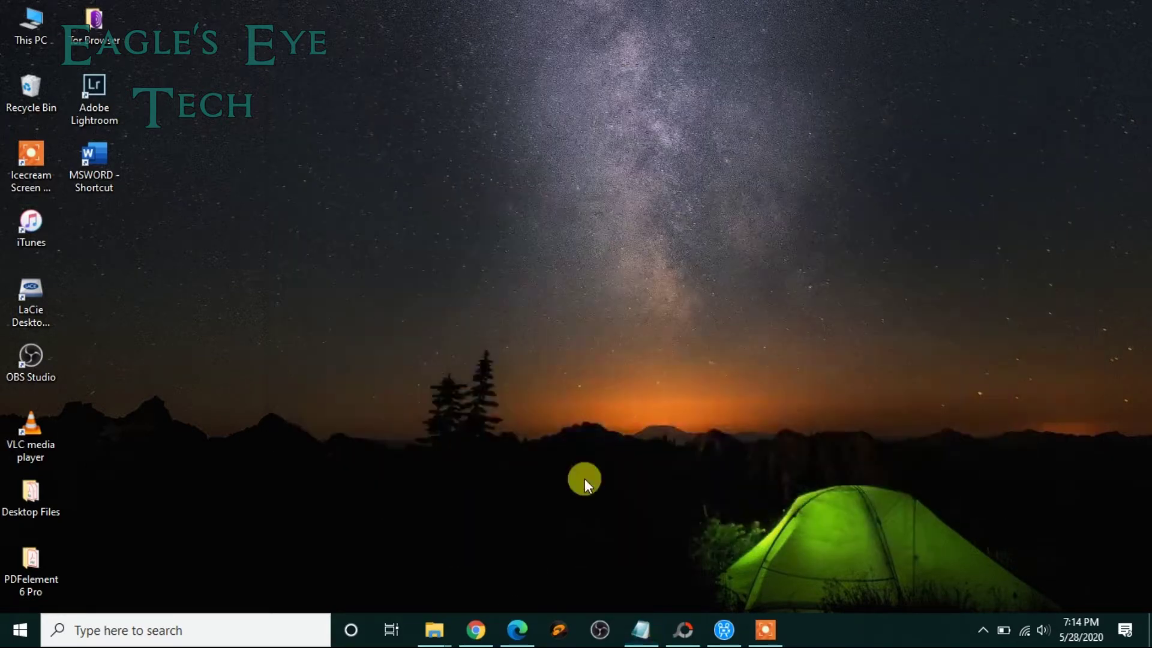
In Chrome, go to Customize Channel's About page and scroll down to the Links section.
left_click(478, 631)
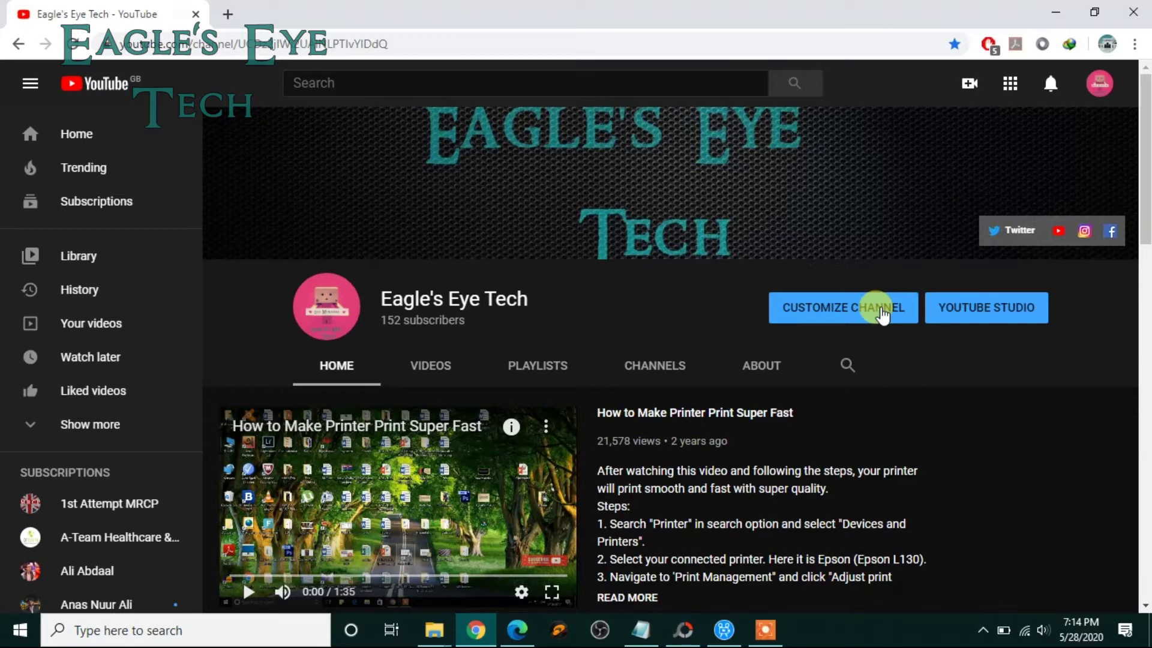
left_click(881, 309)
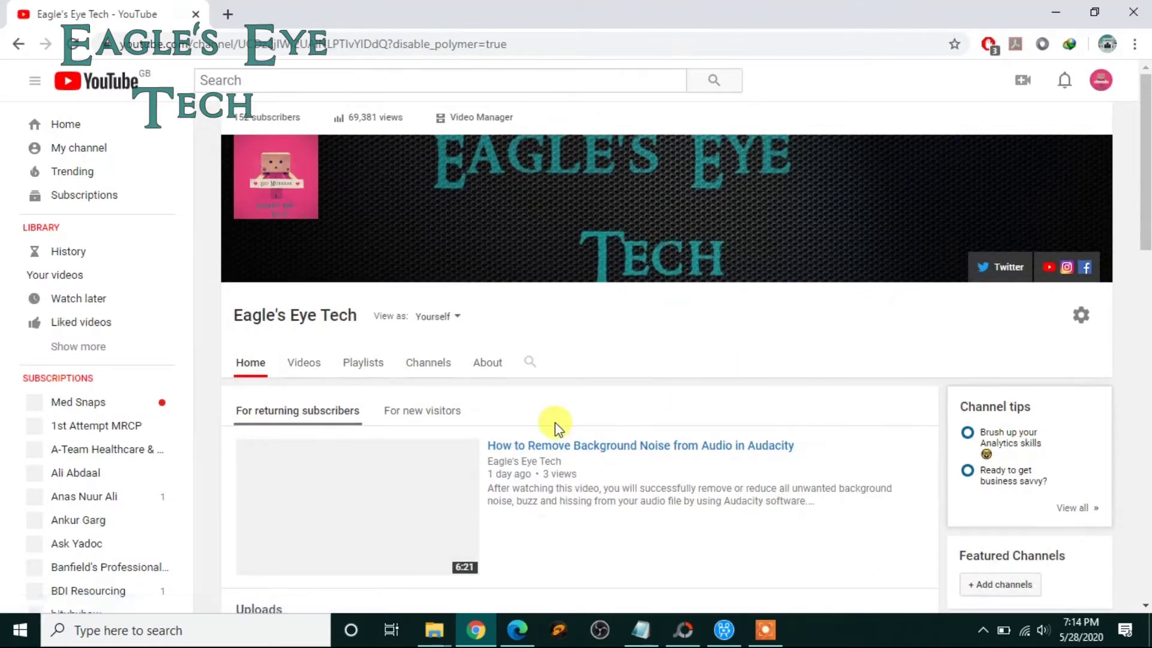
left_click(490, 367)
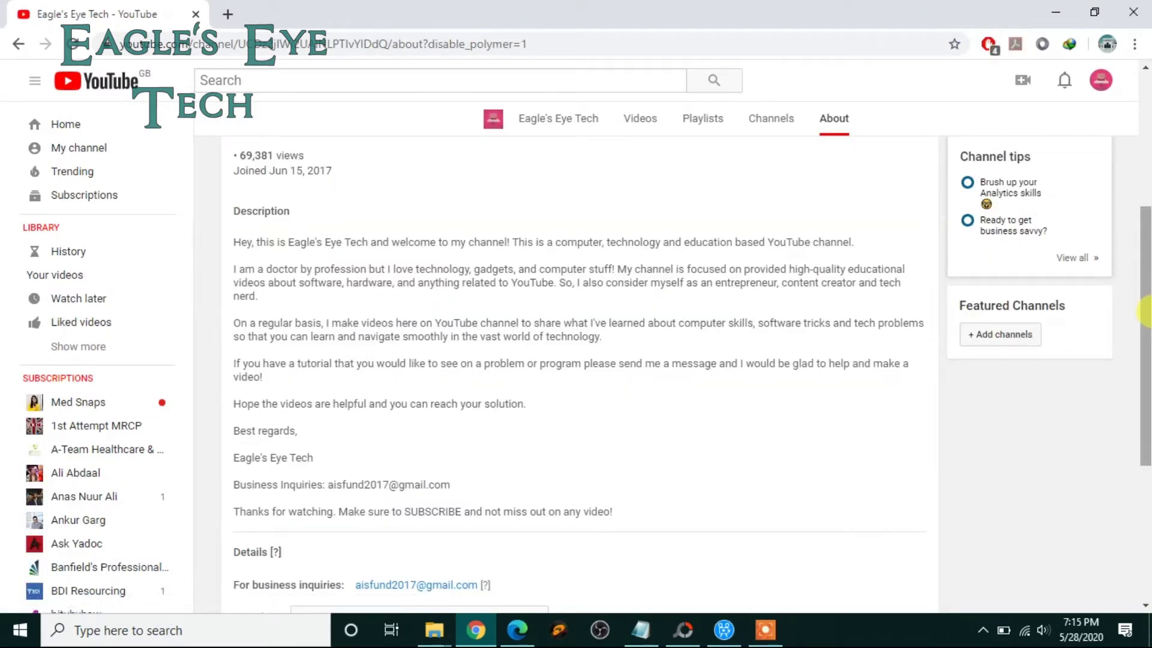
left_click_drag(1144, 309, 1147, 432)
mouse_move(920, 470)
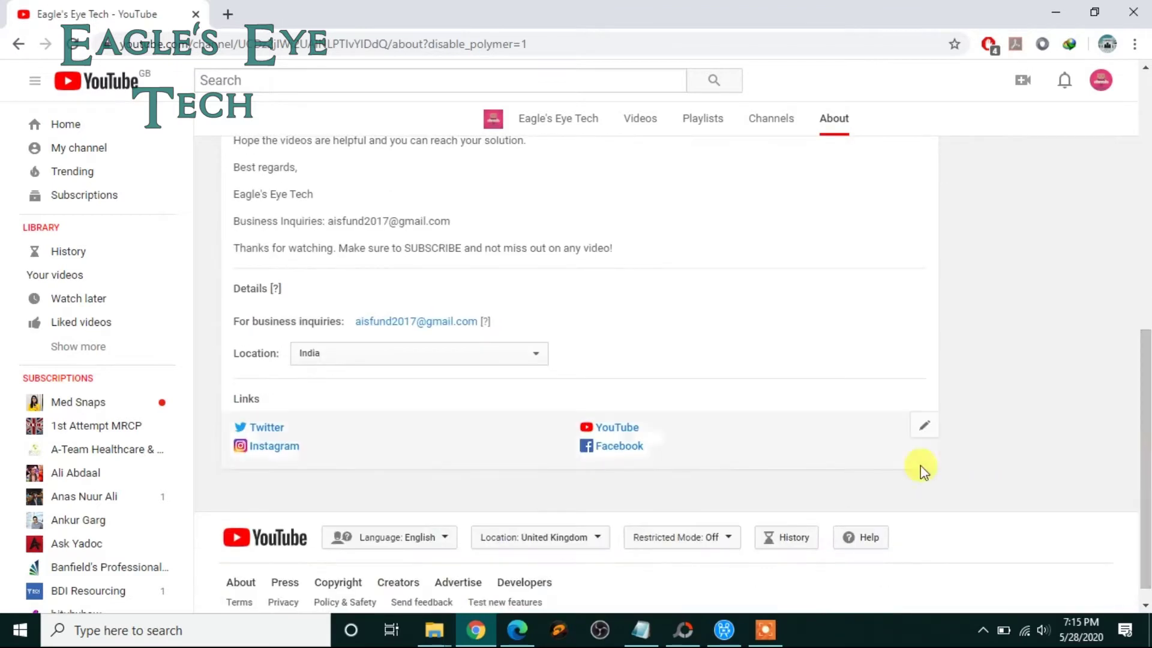
Edit the links and add a new row using the saved ?sub_confirmation=1 URL suggestion.
left_click(925, 430)
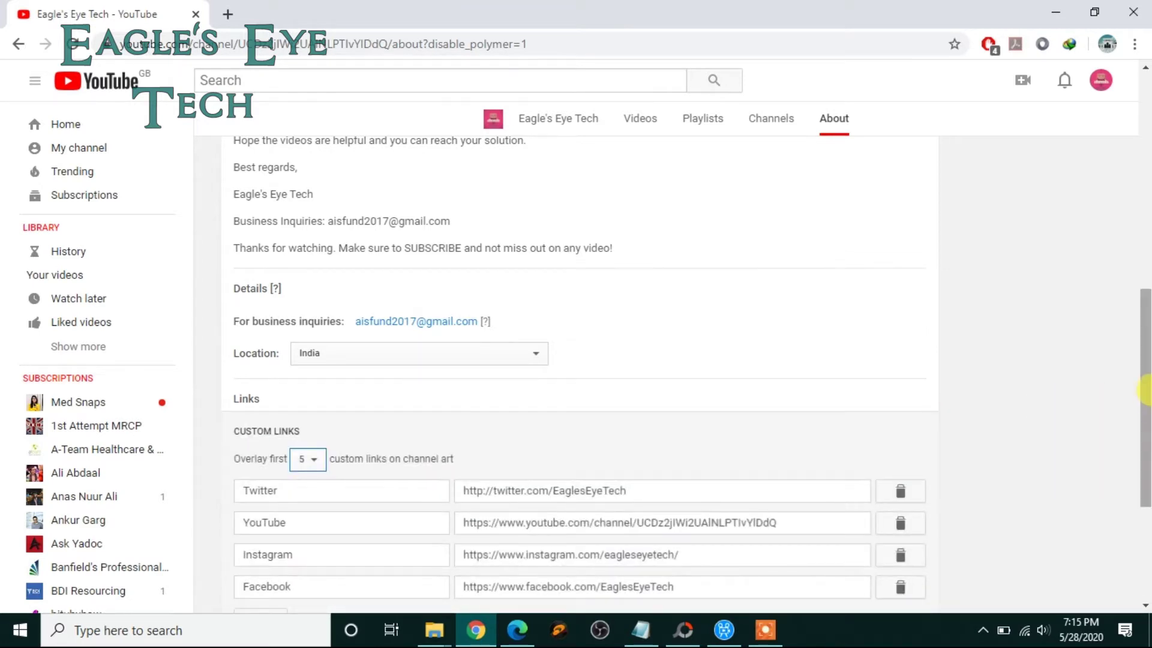
left_click_drag(1144, 386, 1147, 463)
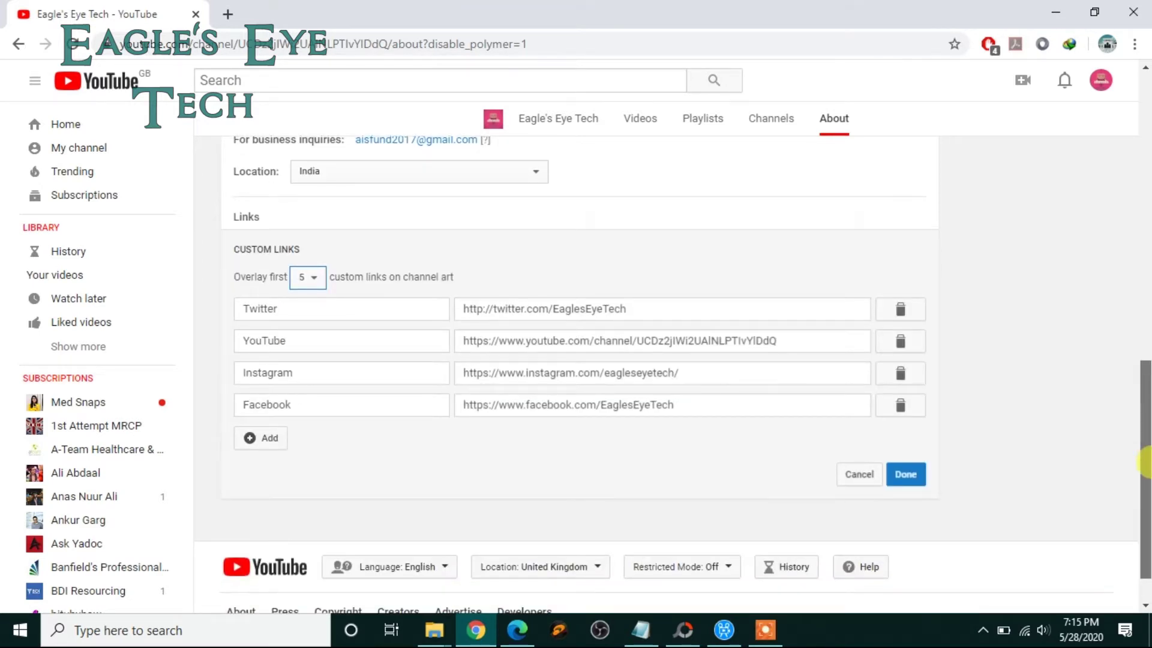
left_click(275, 444)
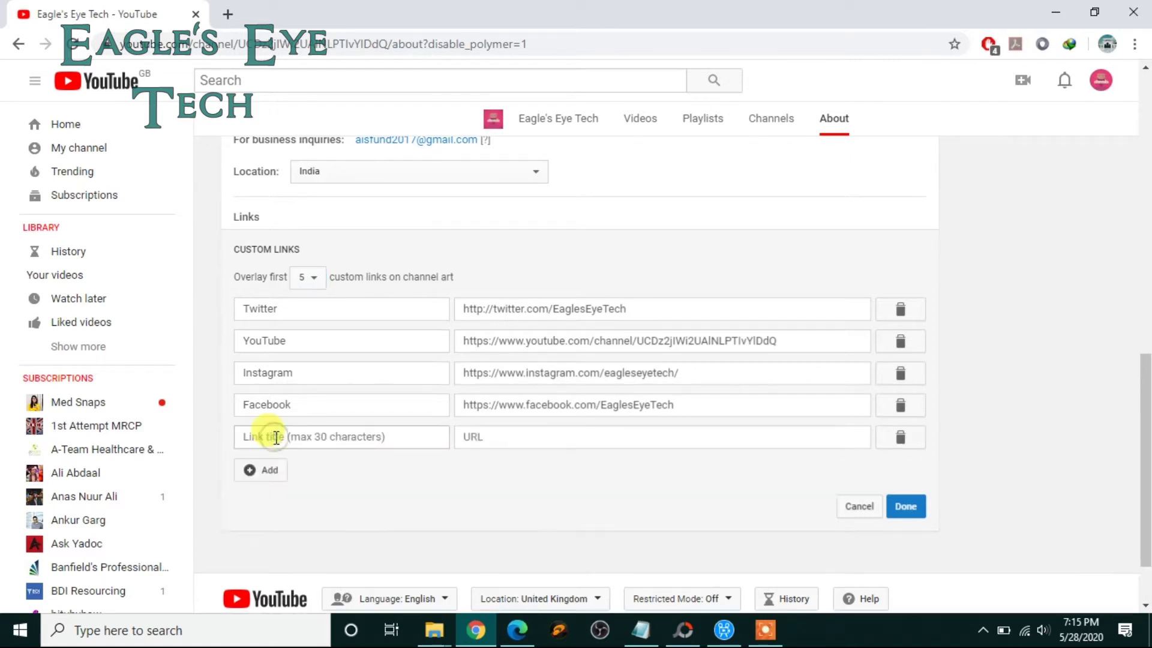
left_click(501, 437)
key("Down")
key("Return")
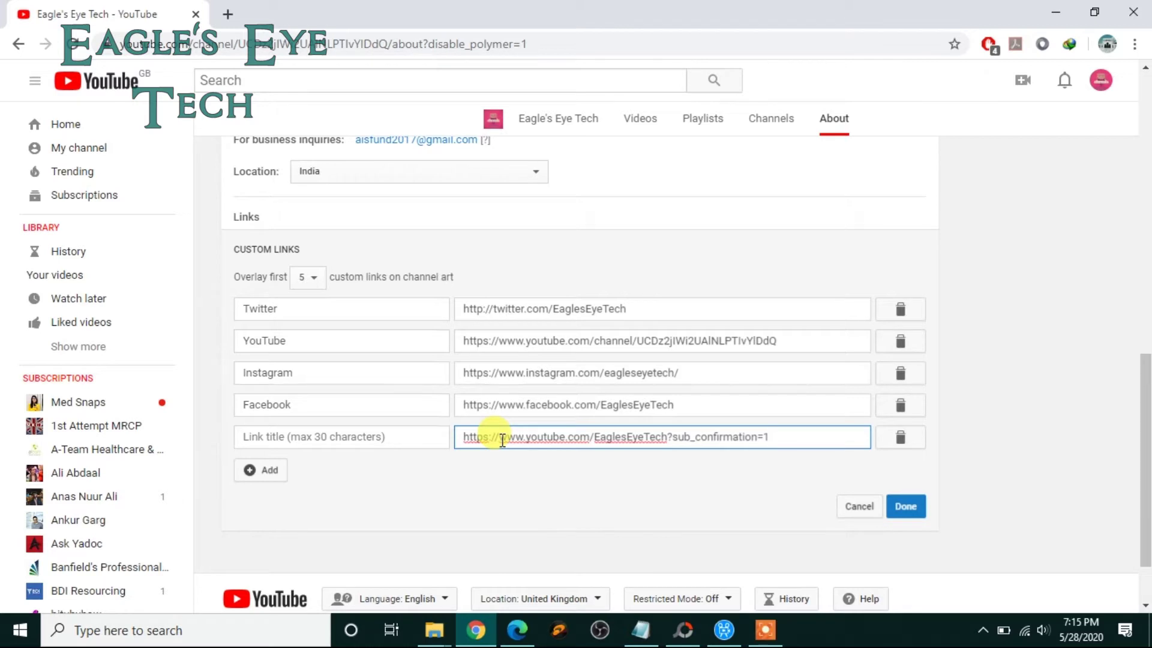
Title the new link 'Subscribe for more tutorials' from the autofill suggestion.
left_click(375, 437)
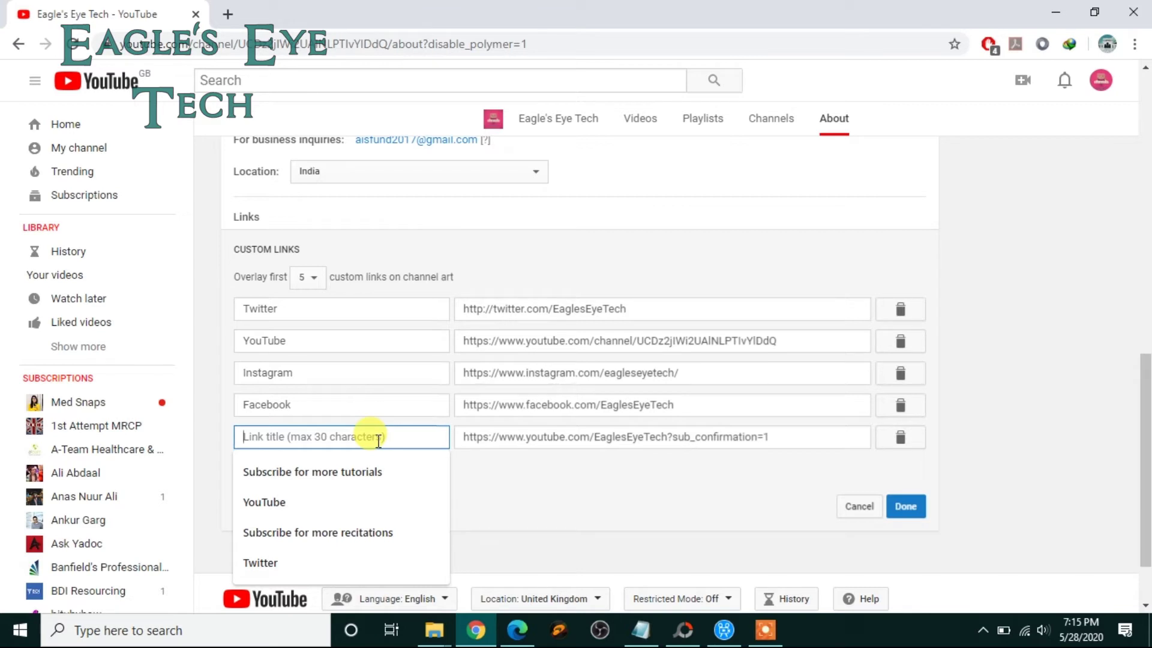
type("Subs")
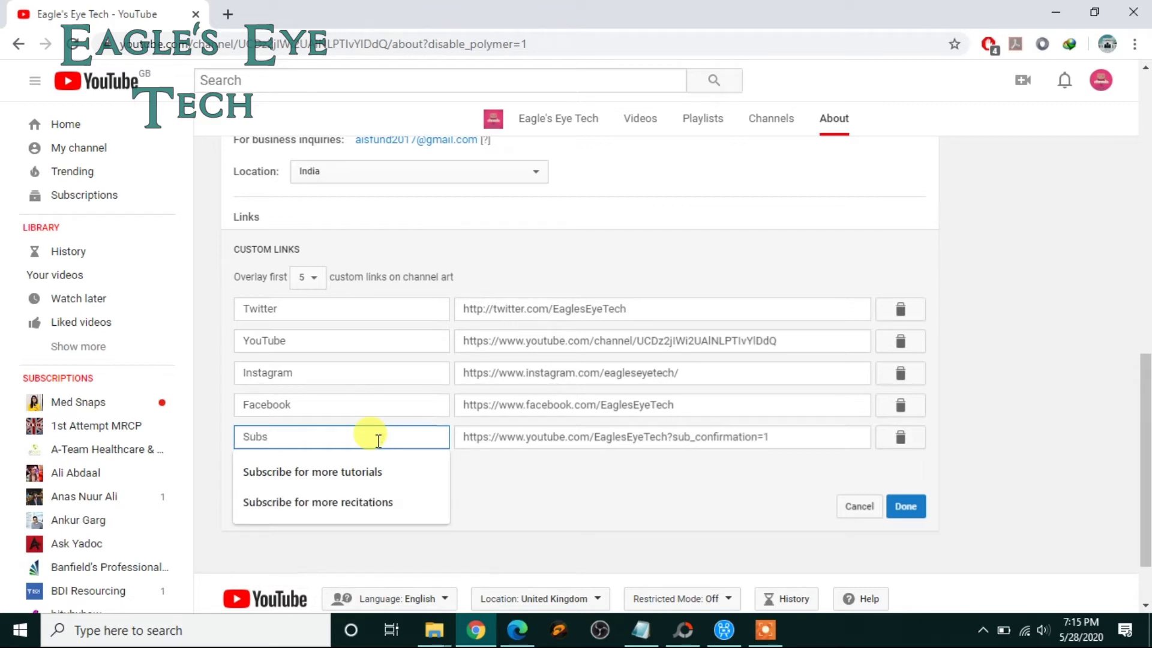
type("cribe for more tutorials")
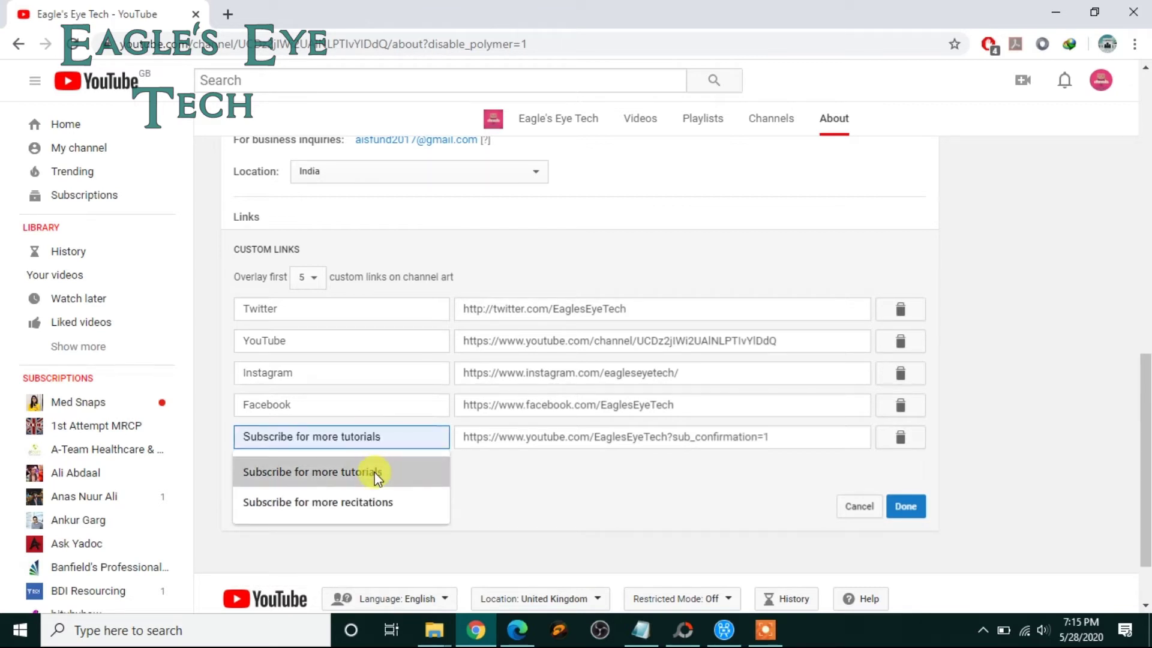
left_click(376, 474)
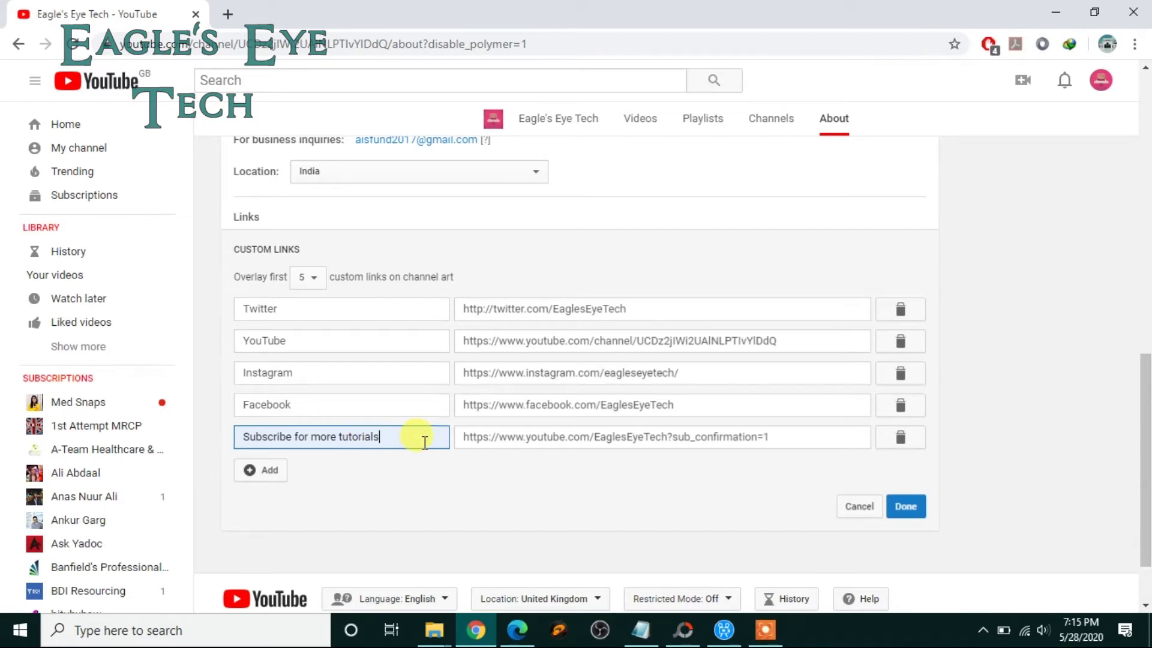
Move the Twitter link's title and URL from the first row into a new bottom row.
left_click(277, 473)
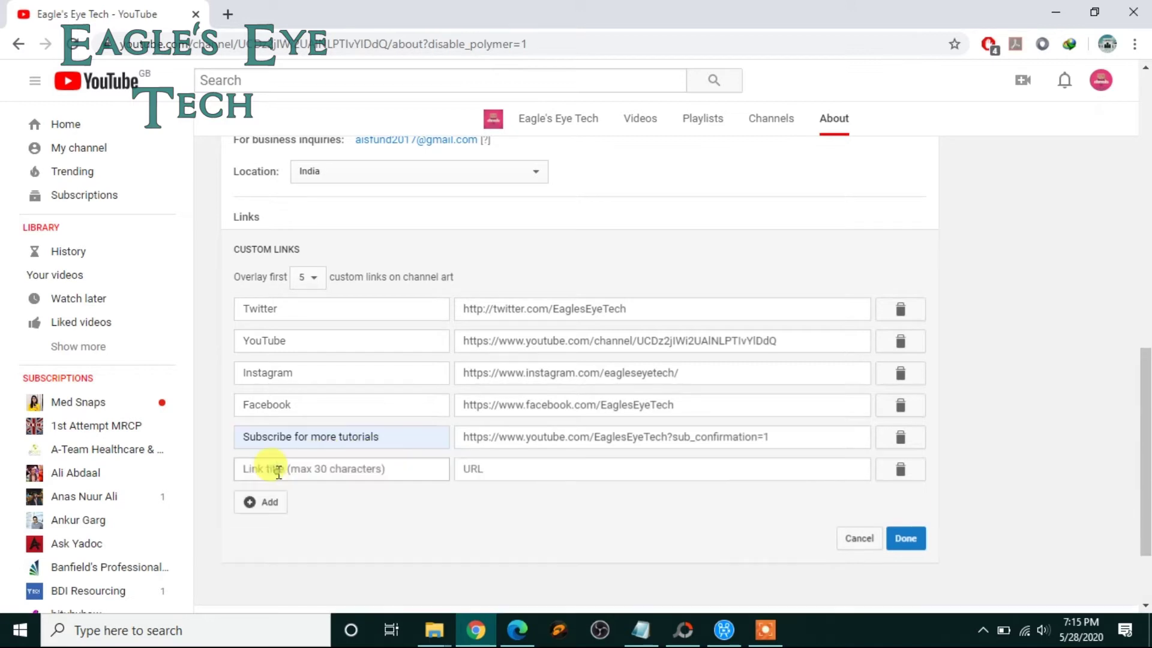
left_click_drag(322, 305, 291, 308)
key("ctrl+x")
left_click(342, 471)
key("ctrl+v")
triple_click(649, 315)
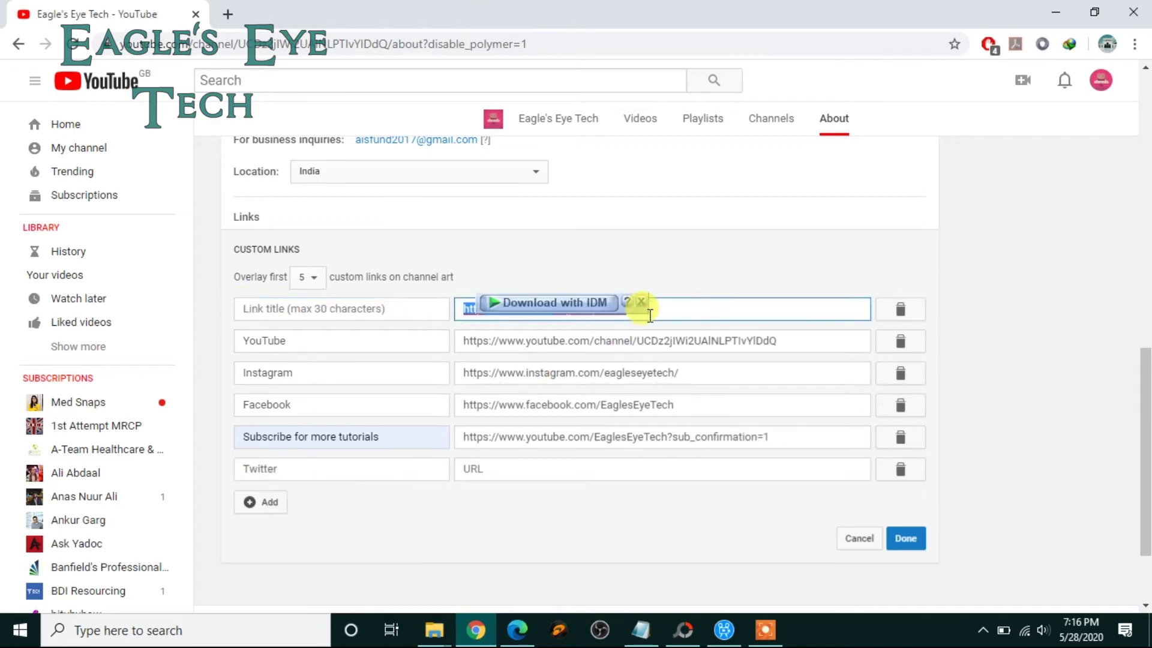
key("ctrl+x")
left_click(570, 471)
key("ctrl+v")
Move the Subscribe for more tutorials title and URL into the first row, then delete the empty fifth row.
triple_click(418, 433)
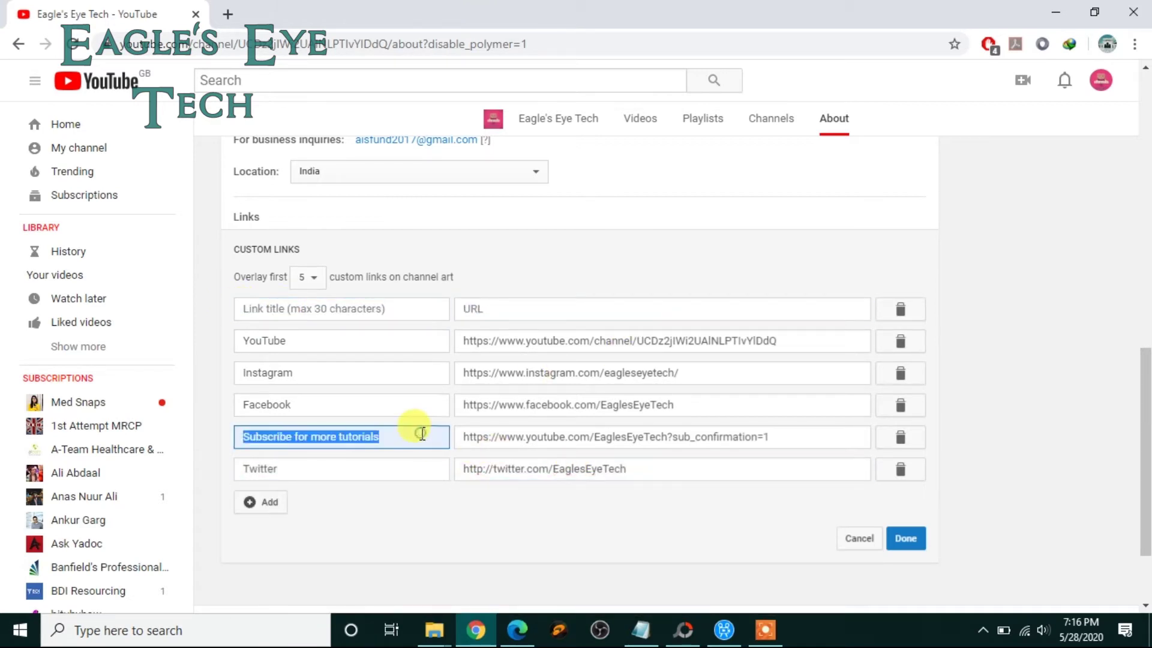
key("ctrl+x")
left_click(411, 309)
key("ctrl+v")
triple_click(824, 432)
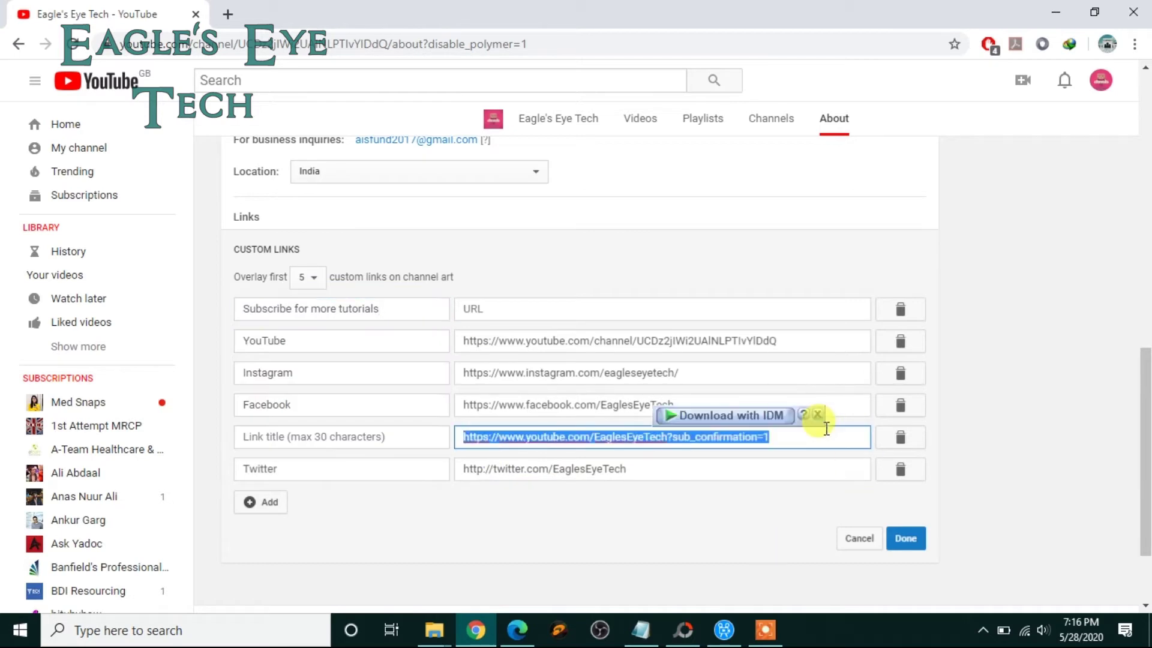
key("ctrl+x")
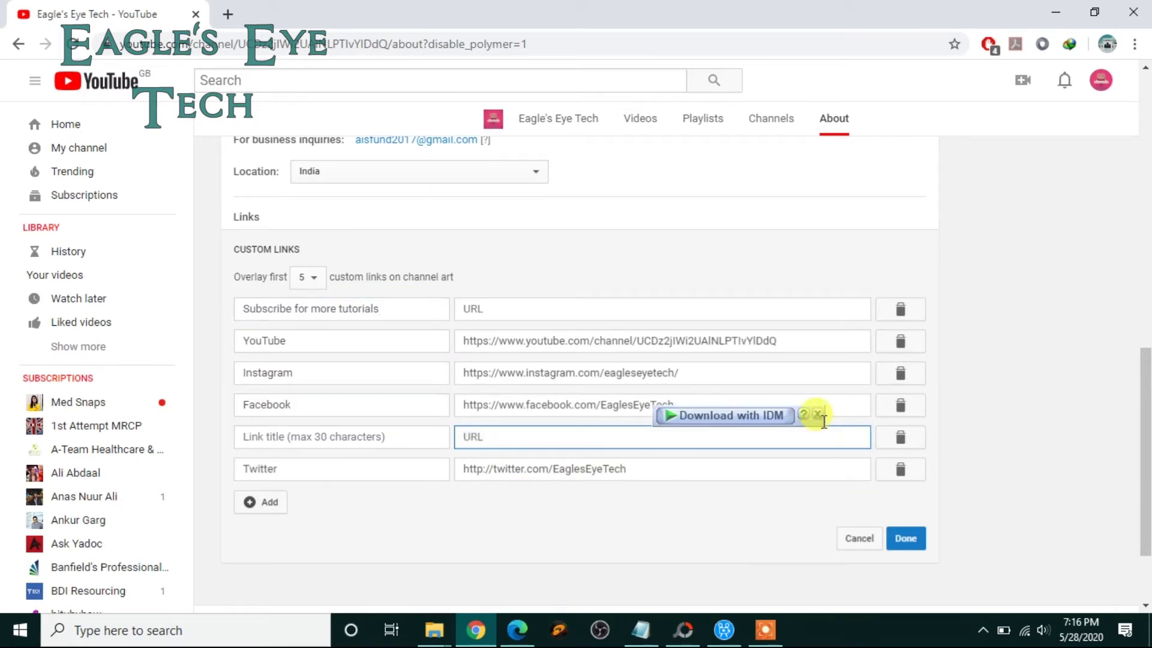
left_click(616, 308)
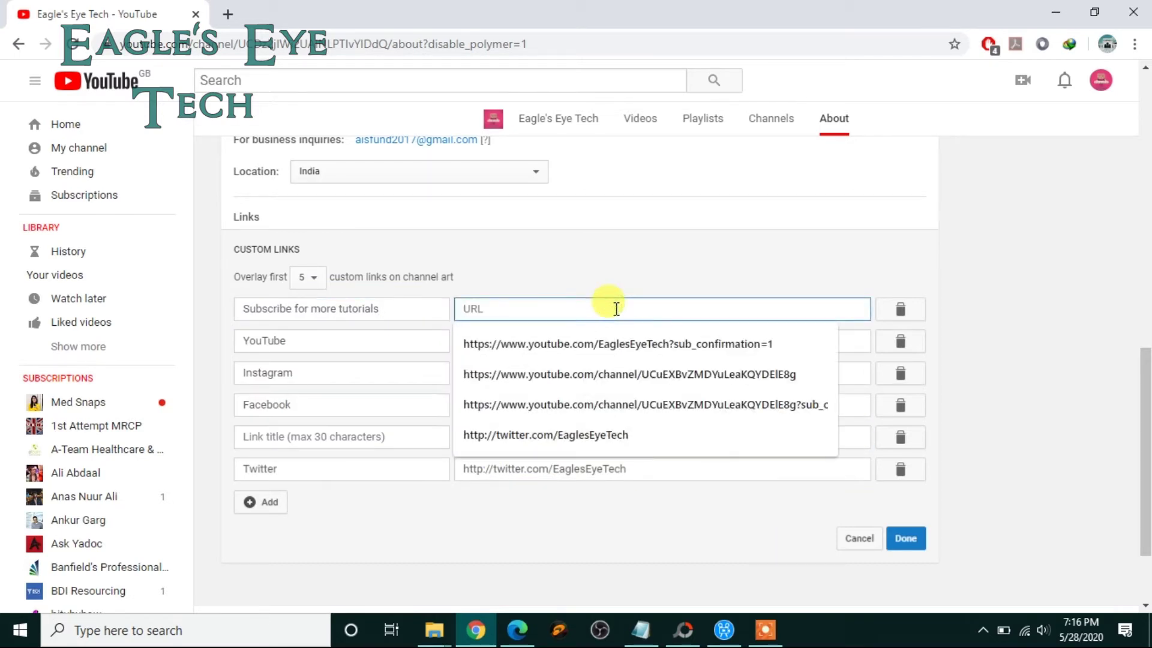
key("ctrl+v")
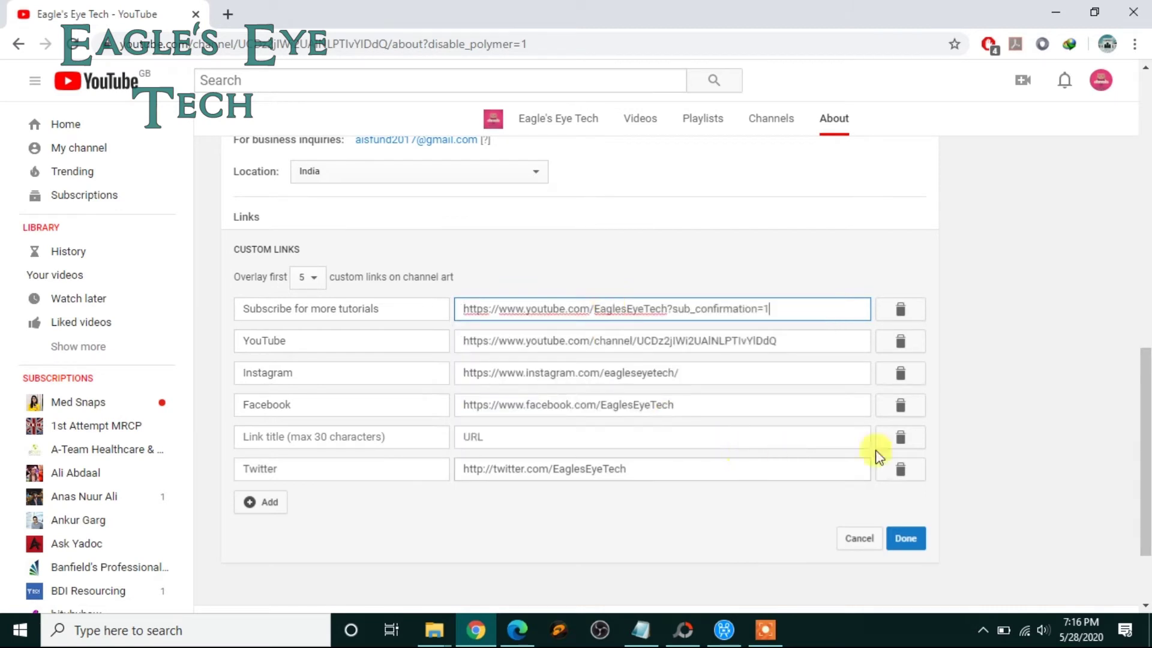
left_click(901, 438)
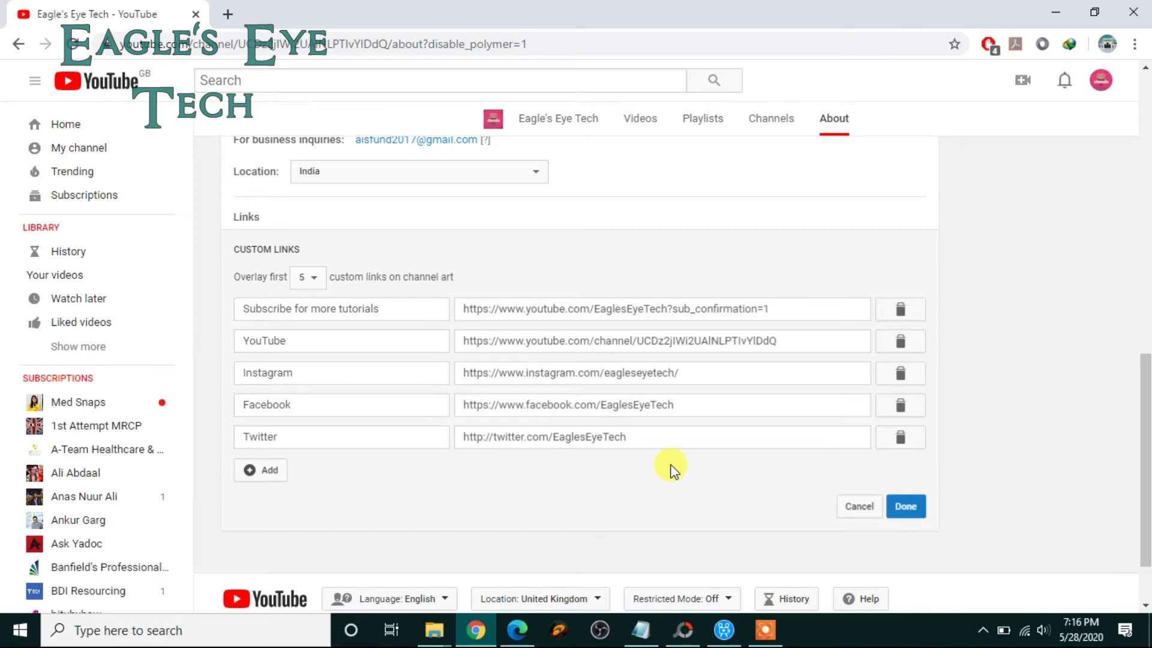
Save the custom links with Done and return to the channel's Home tab.
left_click(377, 310)
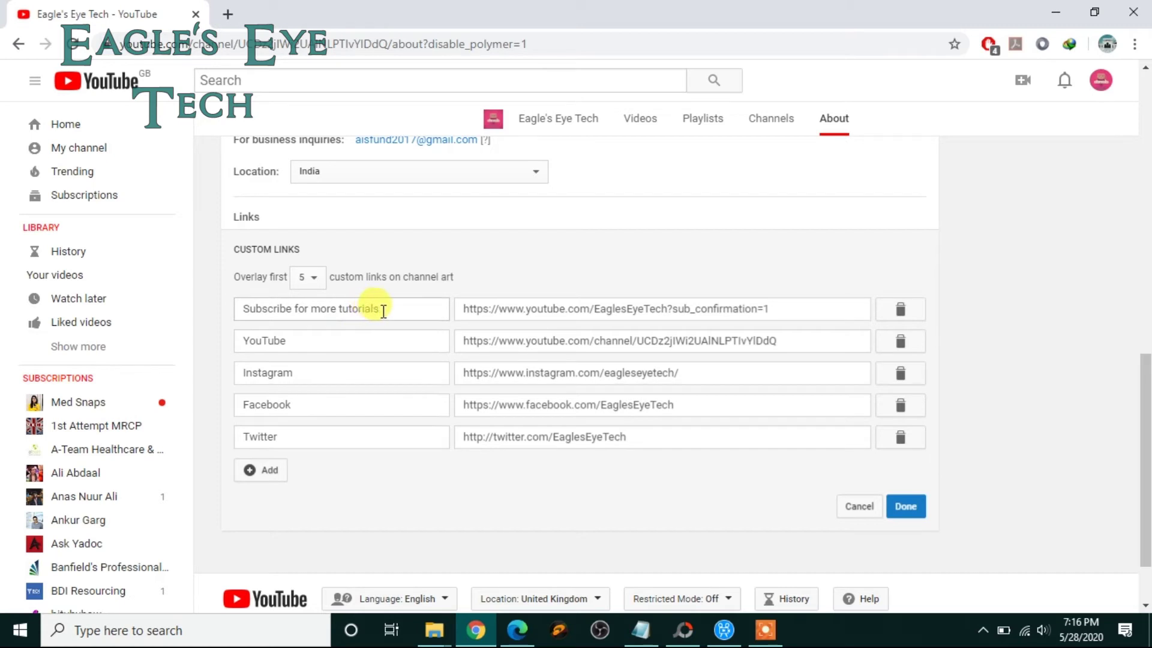
left_click(909, 515)
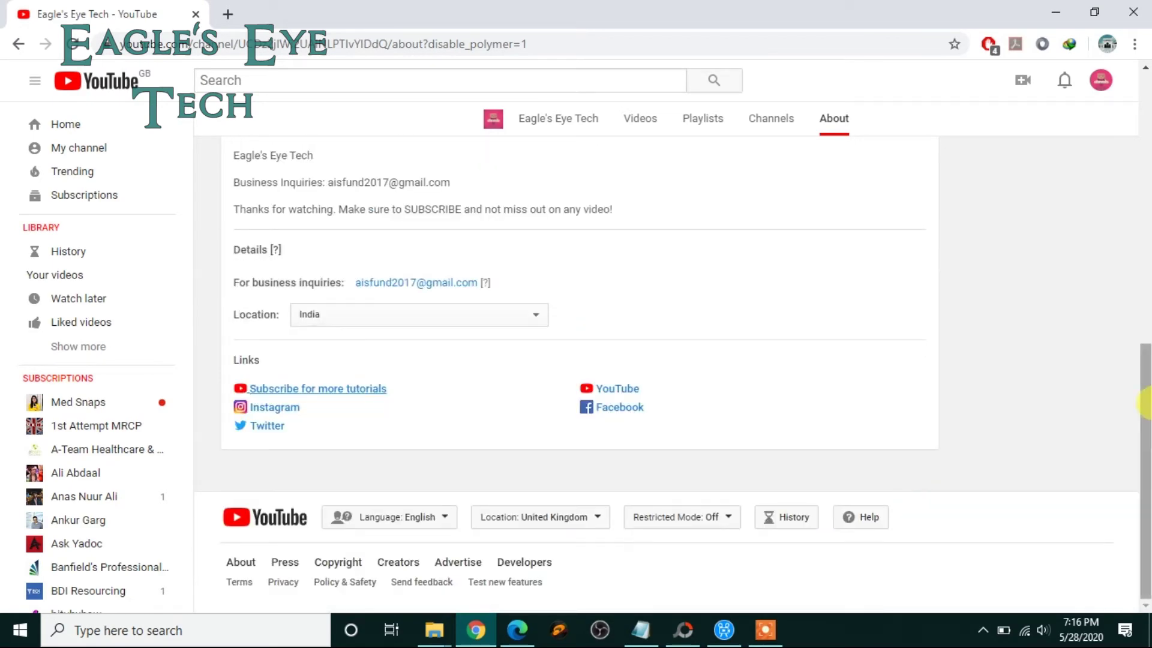
scroll(1146, 403, "up", 10)
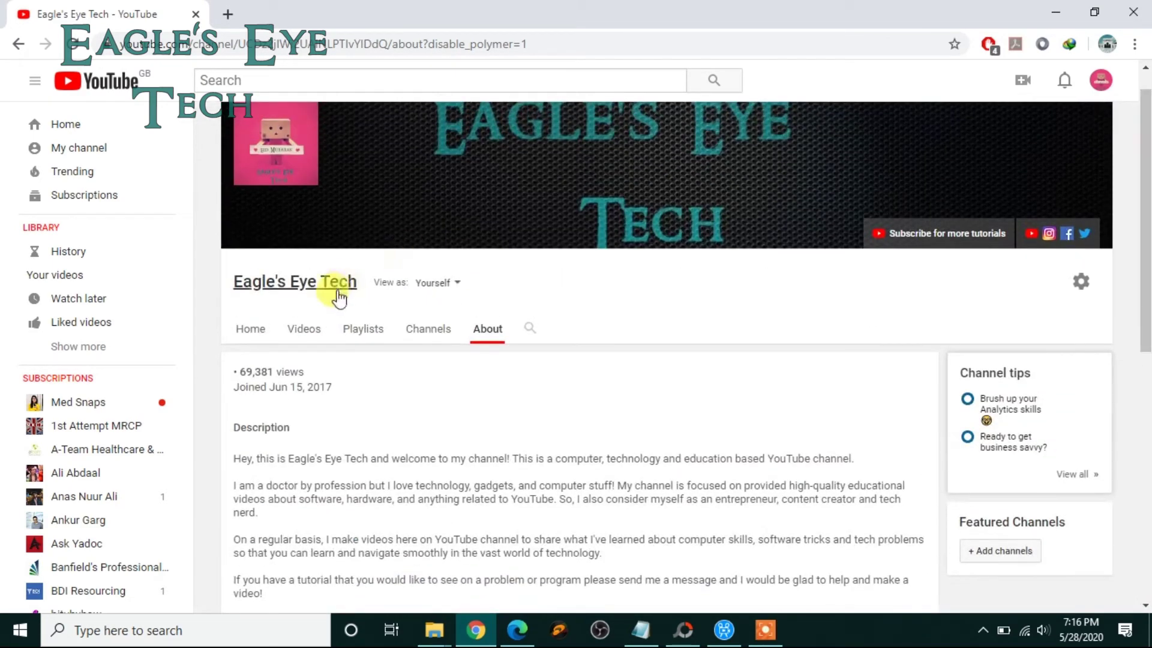
left_click(251, 335)
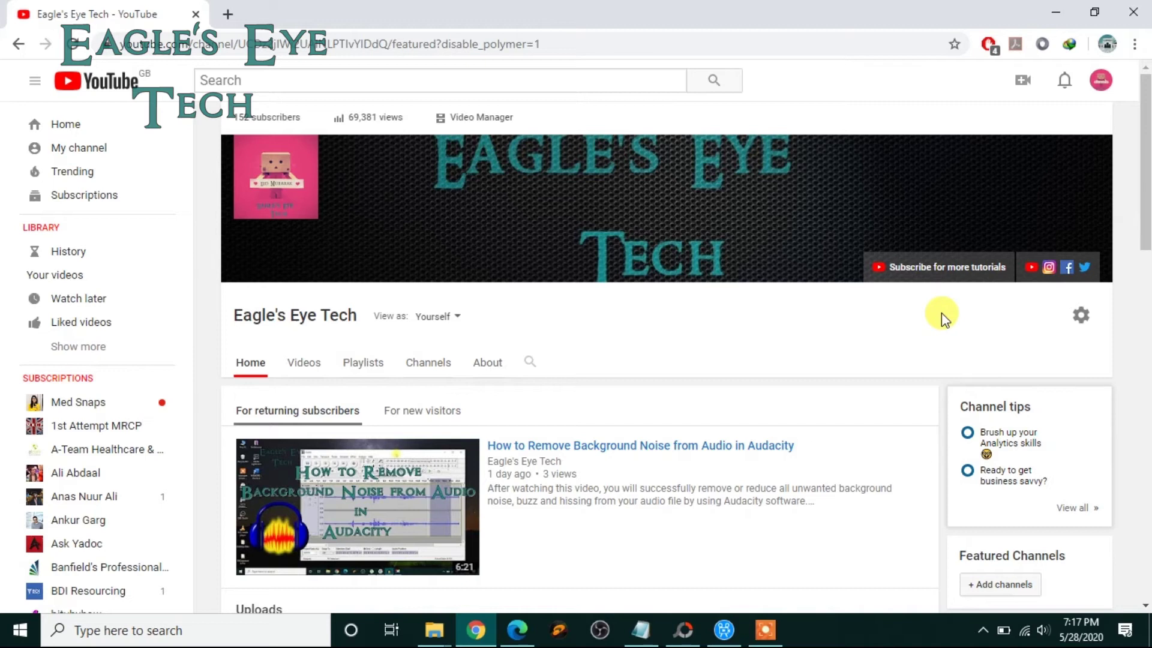
Copy the My channel link address and load it in signed-out Edge, pausing the trailer.
mouse_move(616, 215)
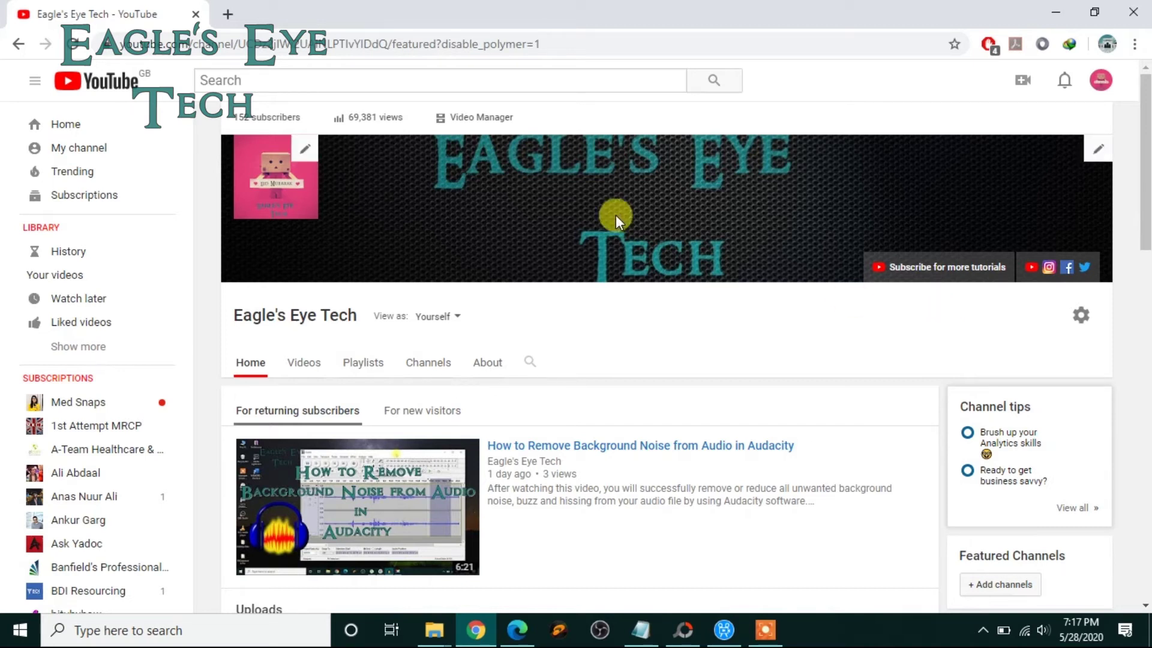
left_click(1101, 80)
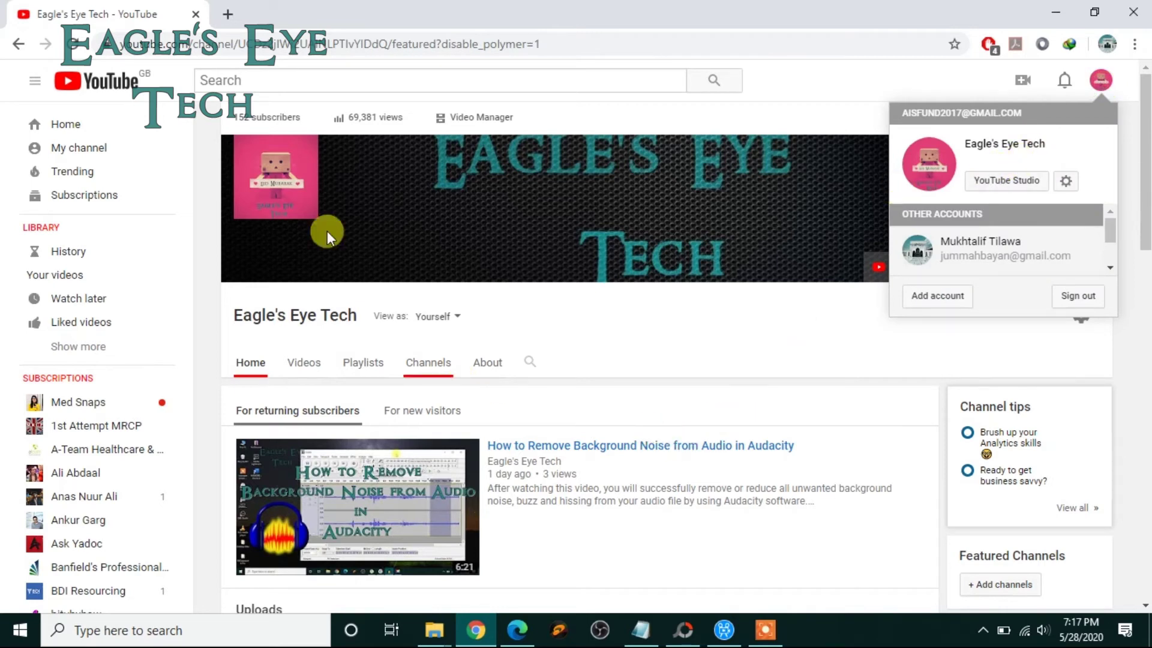
right_click(96, 148)
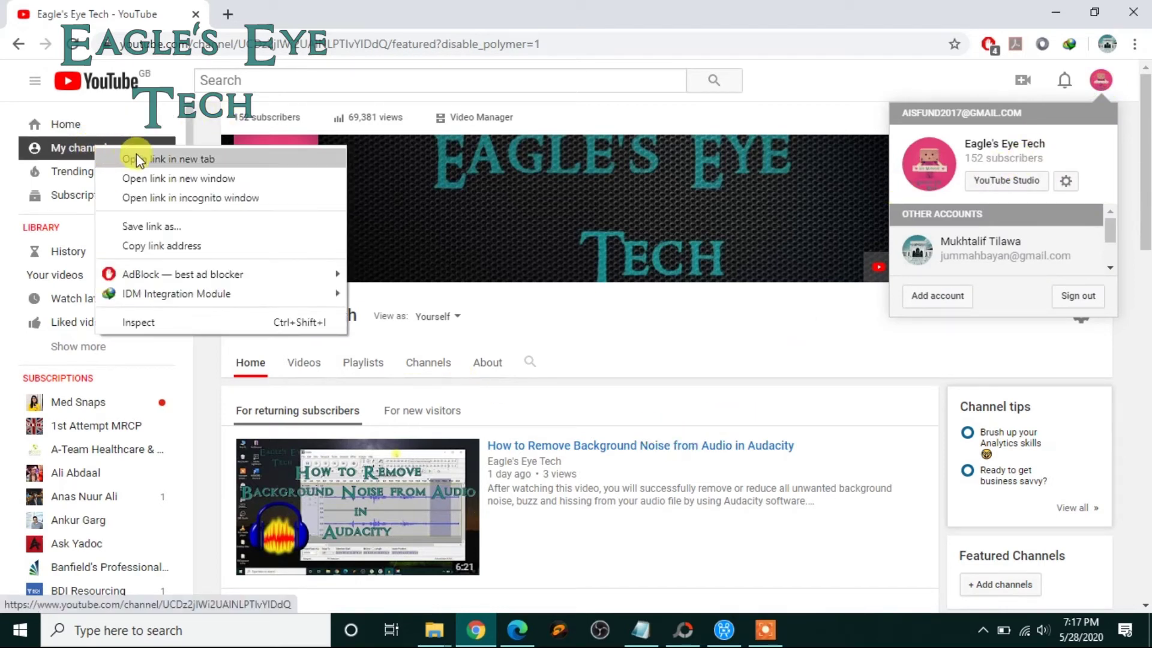
left_click(157, 246)
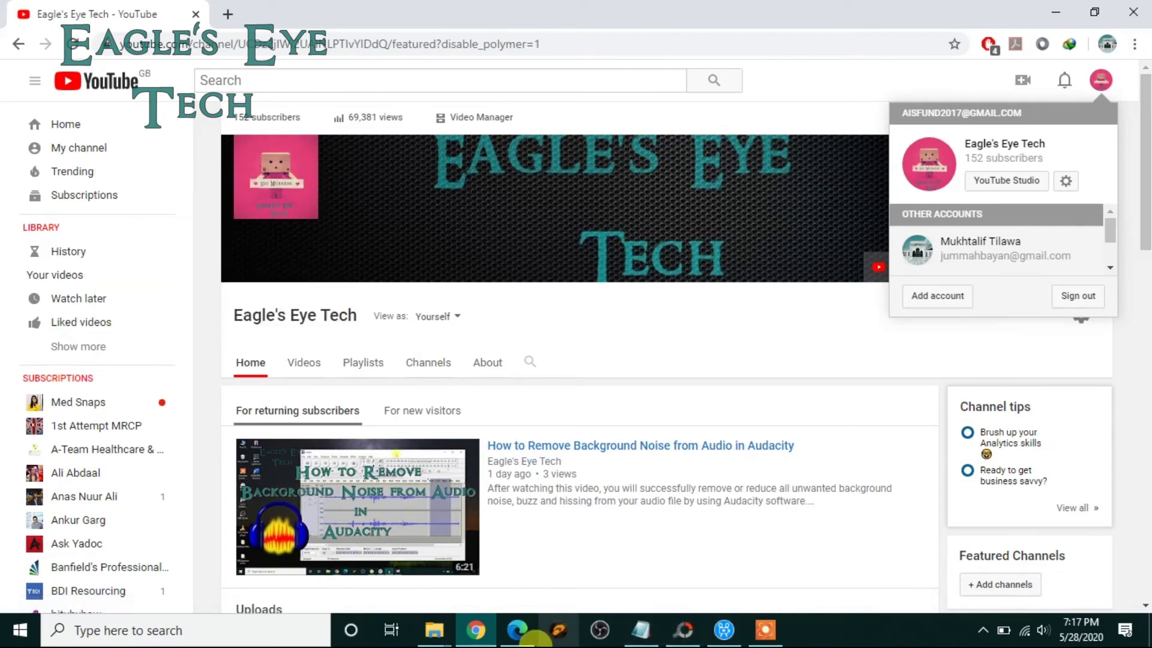
mouse_move(517, 640)
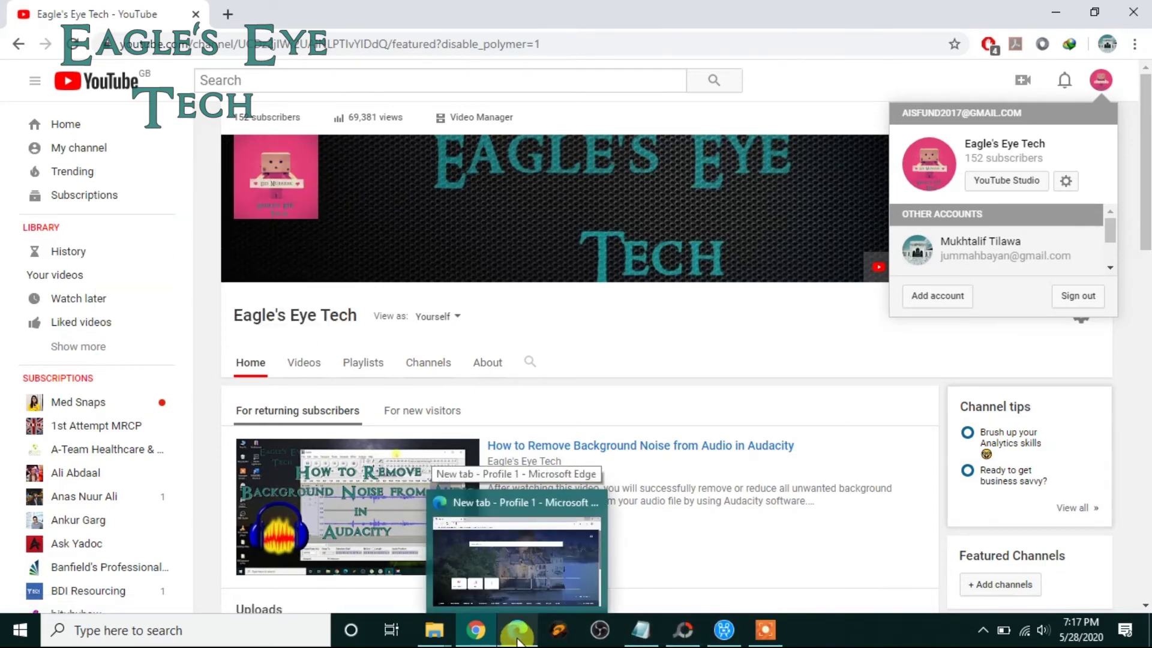
left_click(517, 639)
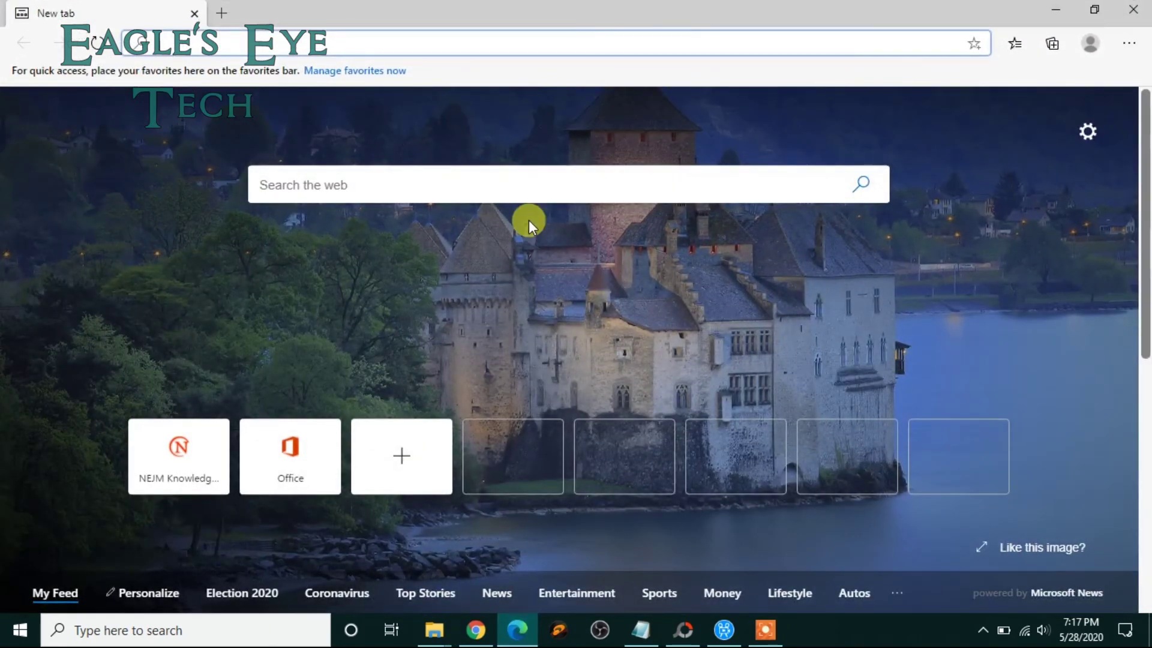
key("ctrl+v")
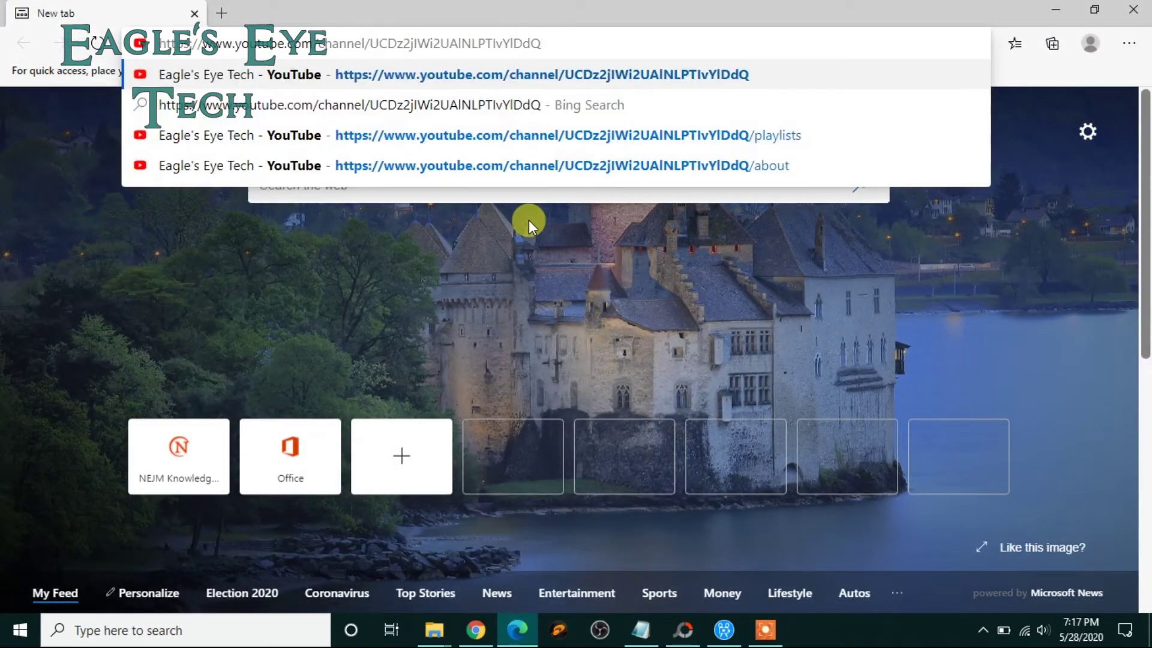
key("Return")
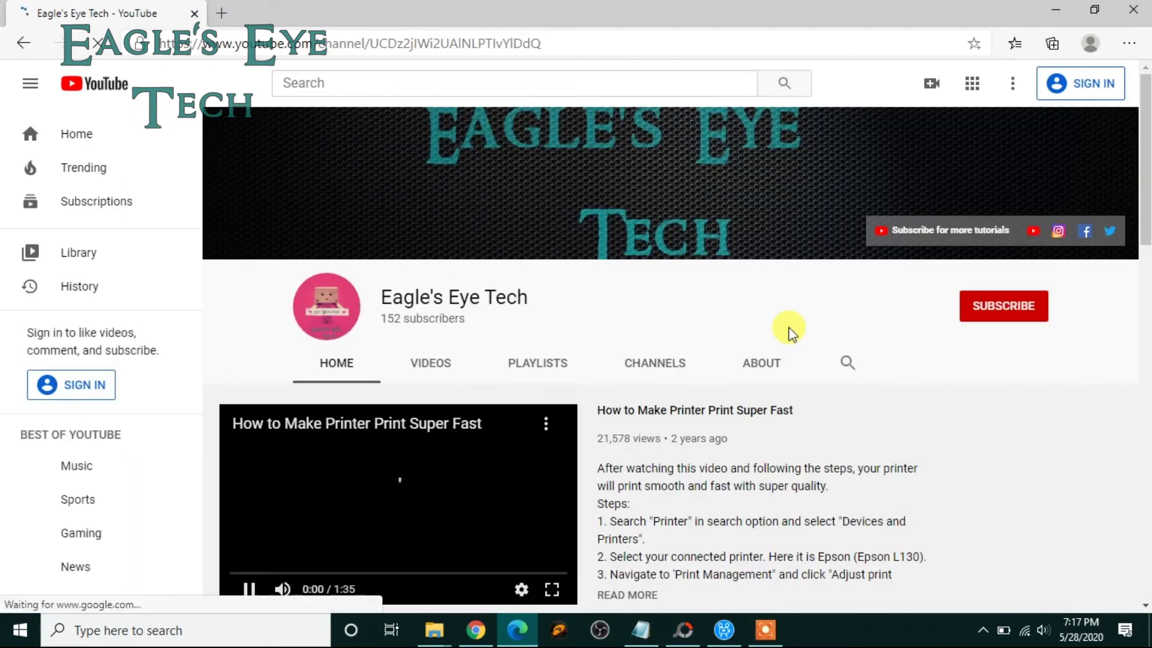
left_click(360, 511)
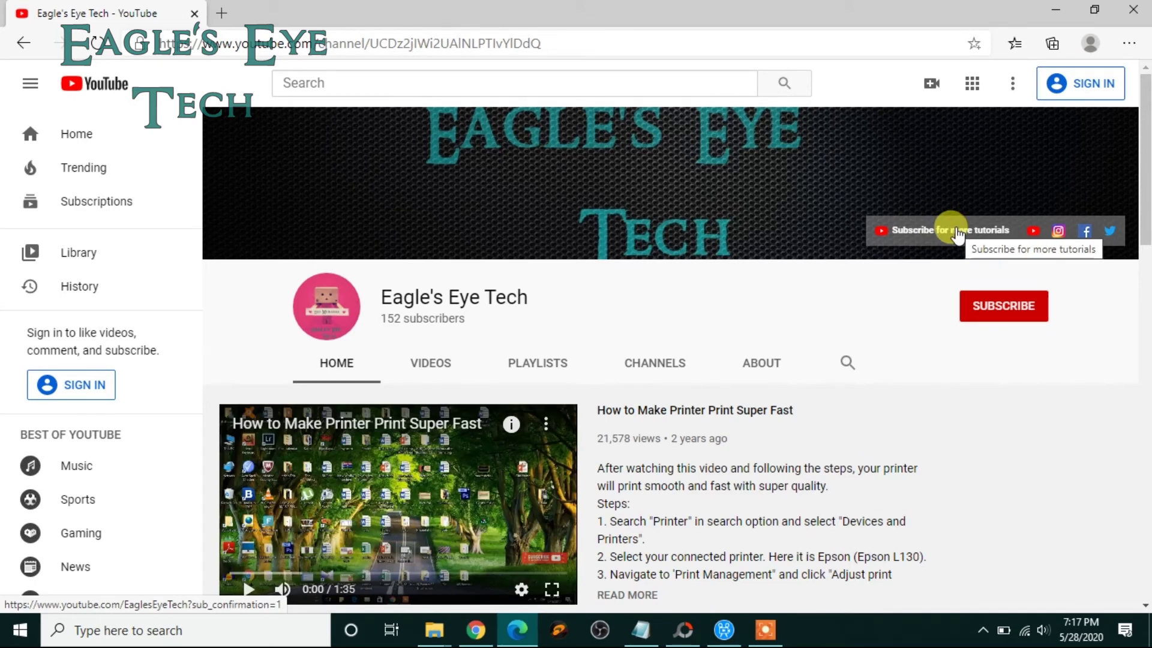
Follow the banner's 'Subscribe for more tutorials' link, mute the sound, and switch back to Chrome.
left_click(958, 234)
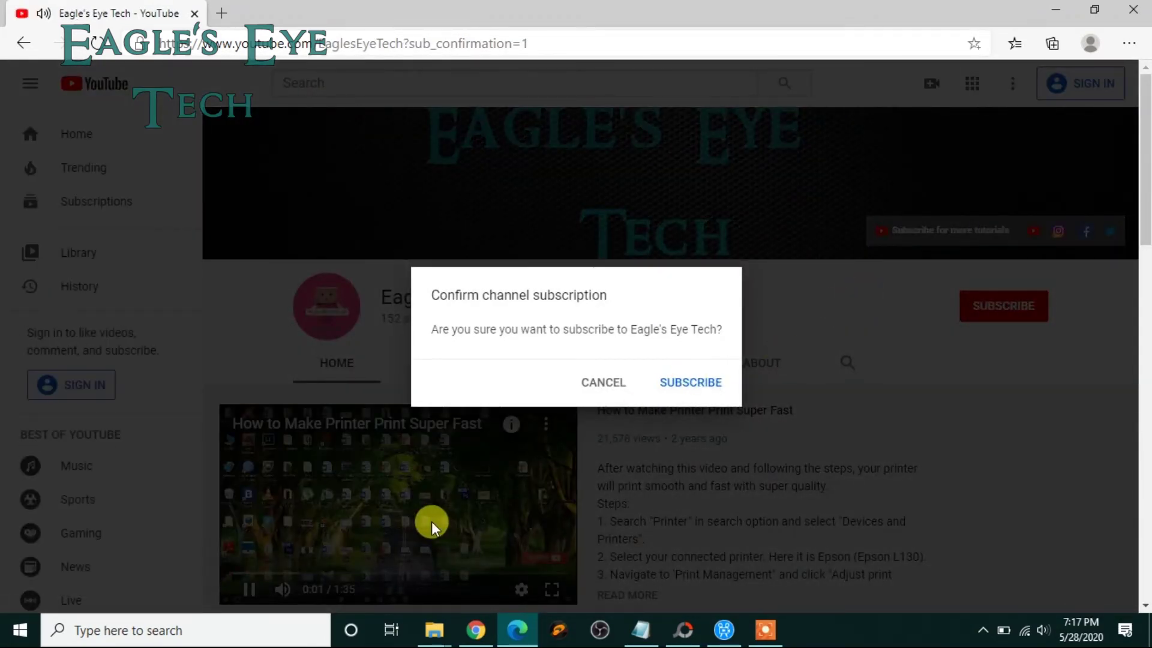
key("XF86AudioMute")
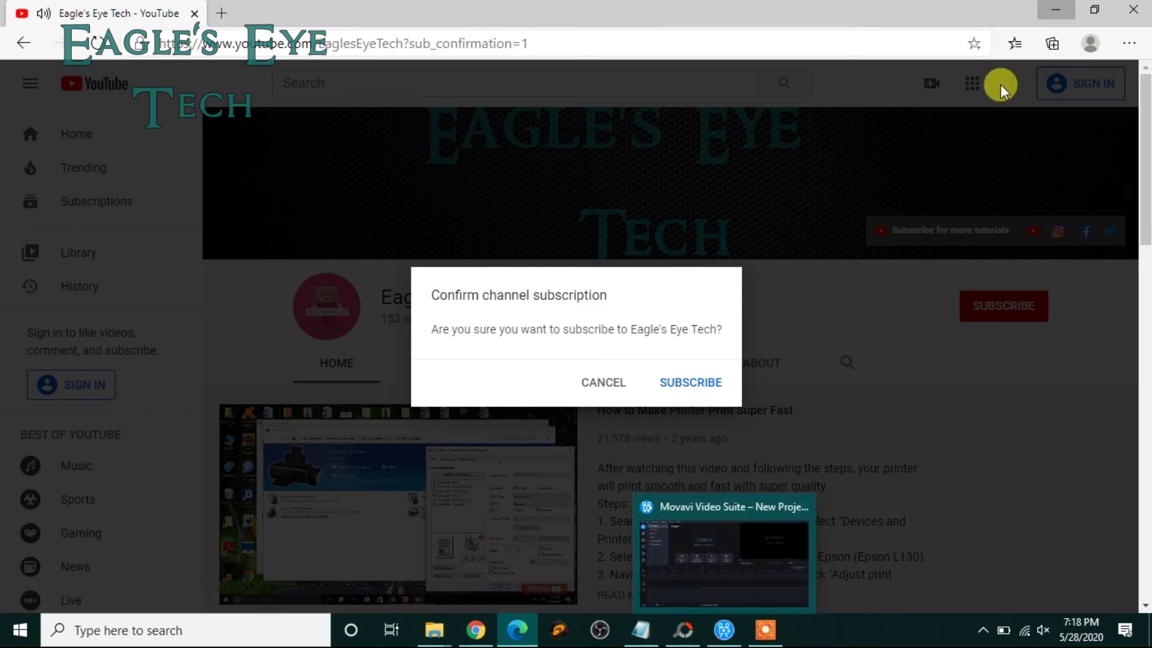
key("alt+Tab")
Minimize Chrome, show and hide PhotoScape, and restore the Notepad note with the sub_confirmation=1 URL.
left_click(1060, 10)
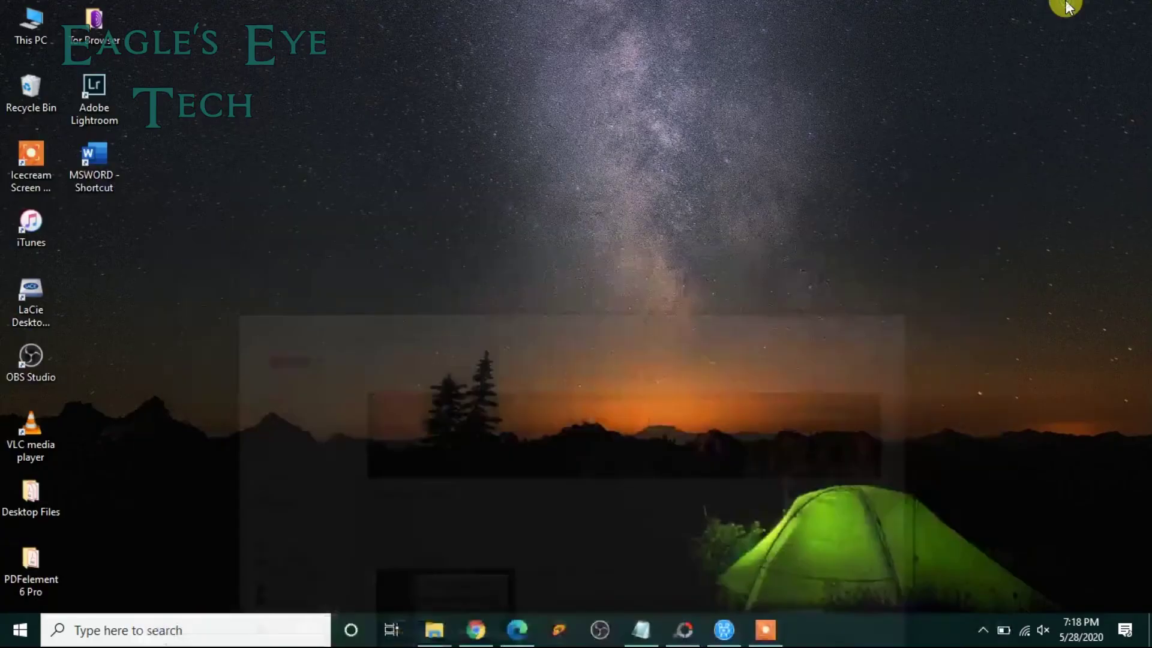
left_click(694, 630)
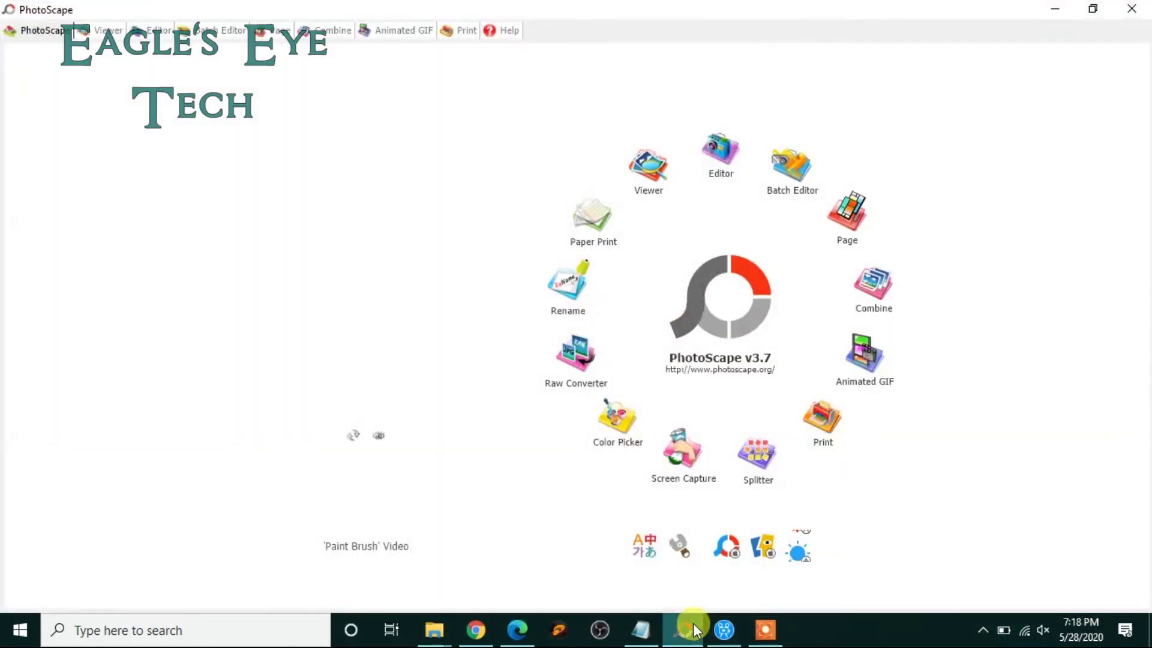
left_click(694, 630)
left_click(657, 636)
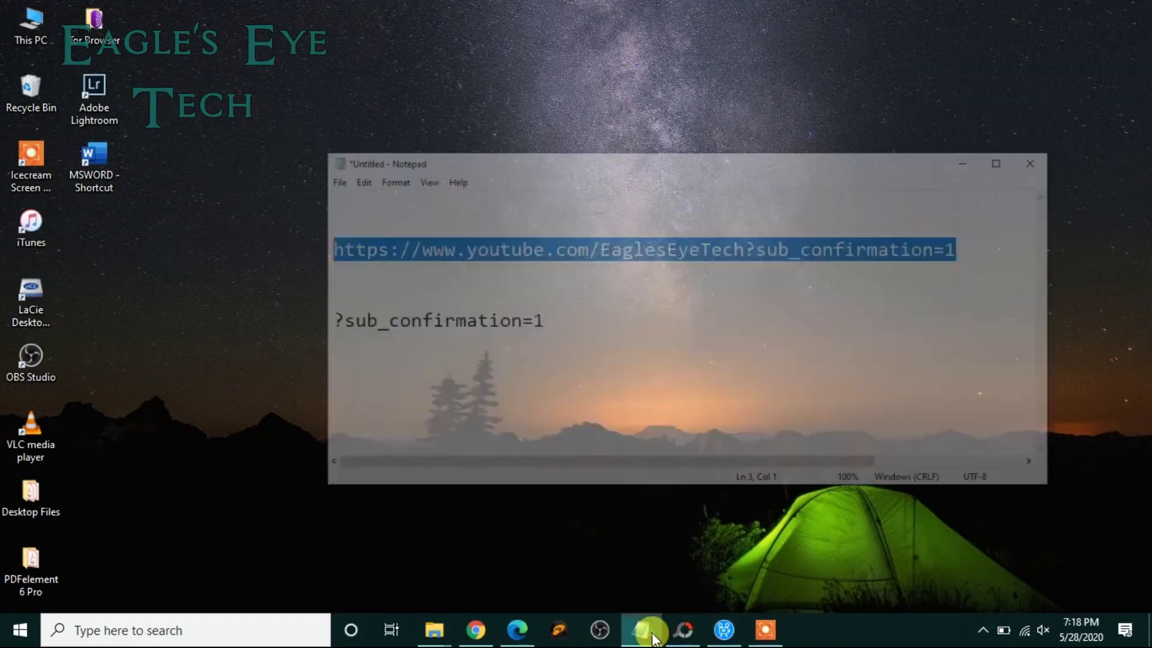